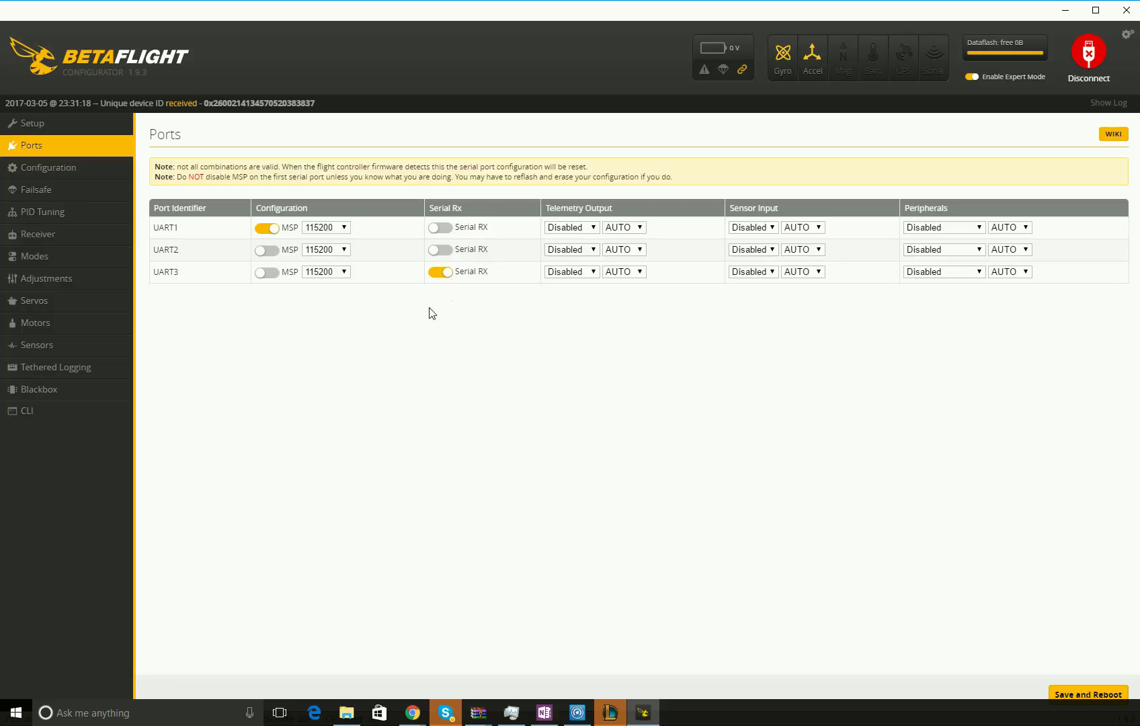
# Step: Review the Configuration page's mixer, ESC/motor, board alignment, receiver, battery voltage, system configuration and other feature settings
pyautogui.click(49, 171)
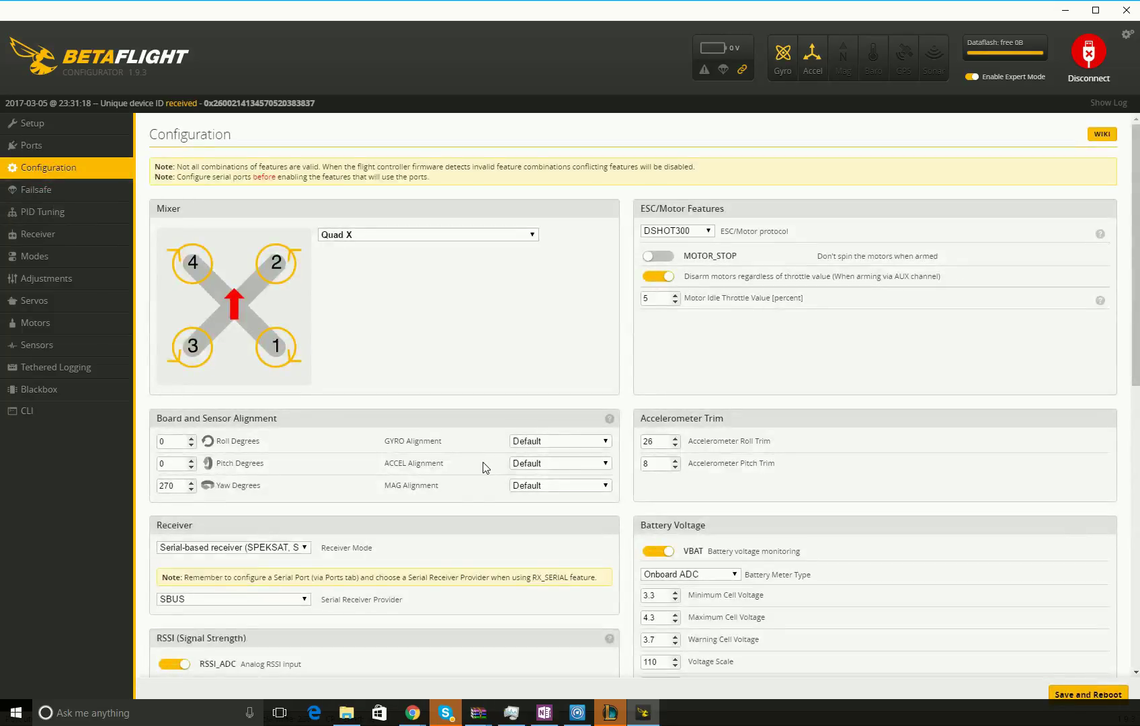
pyautogui.scroll(-2, 484, 469)
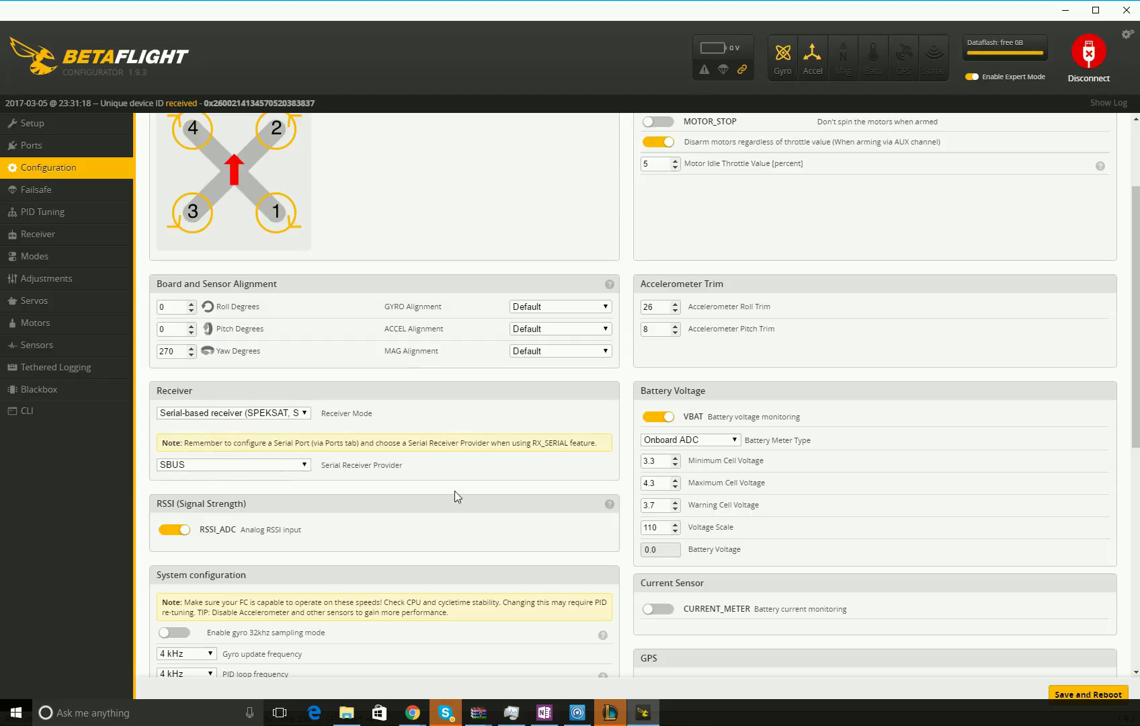
pyautogui.scroll(2, 447, 509)
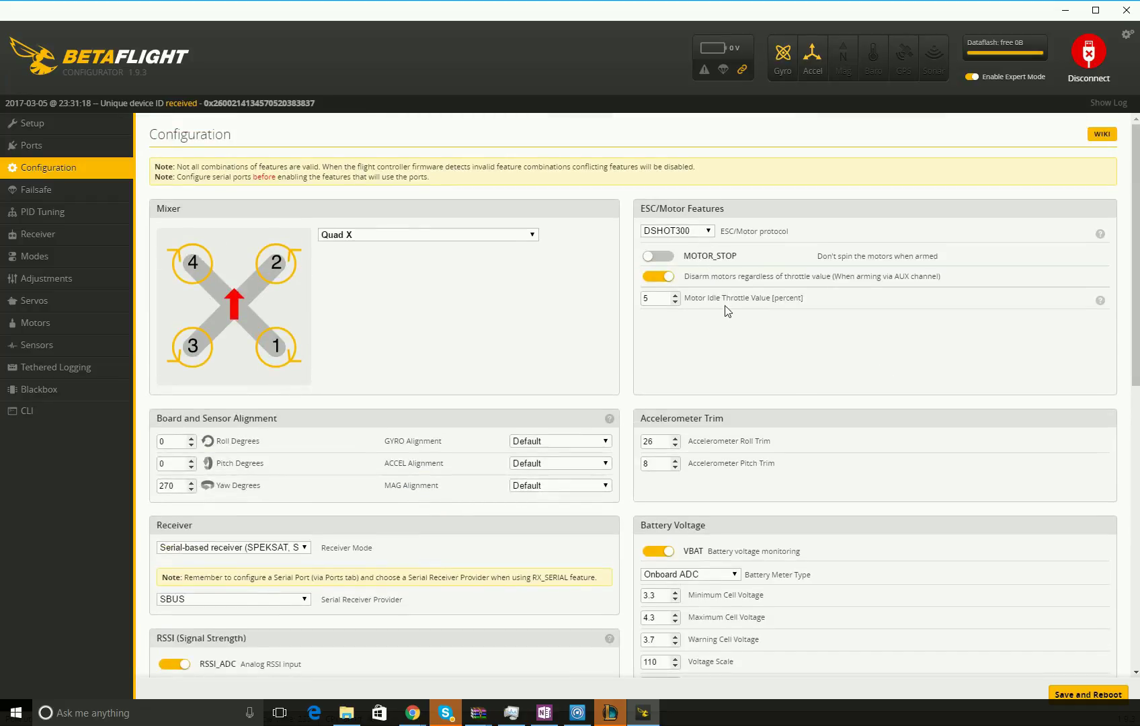
pyautogui.scroll(-1, 736, 384)
pyautogui.scroll(-3, 760, 409)
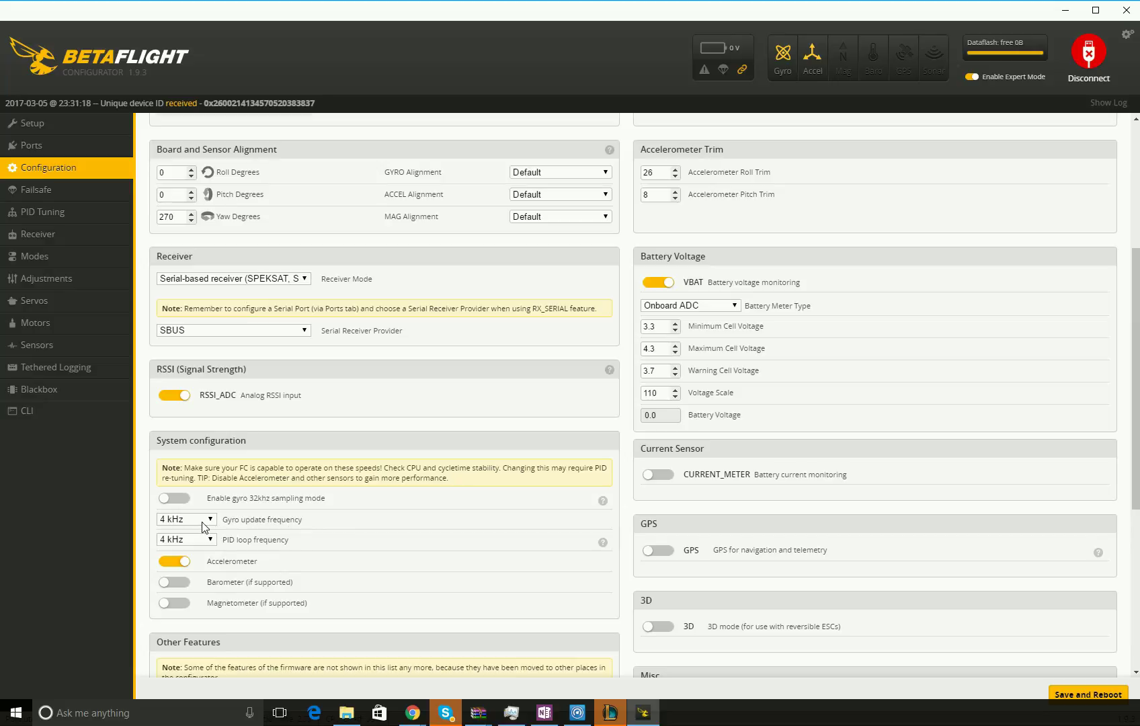
pyautogui.scroll(-1, 246, 553)
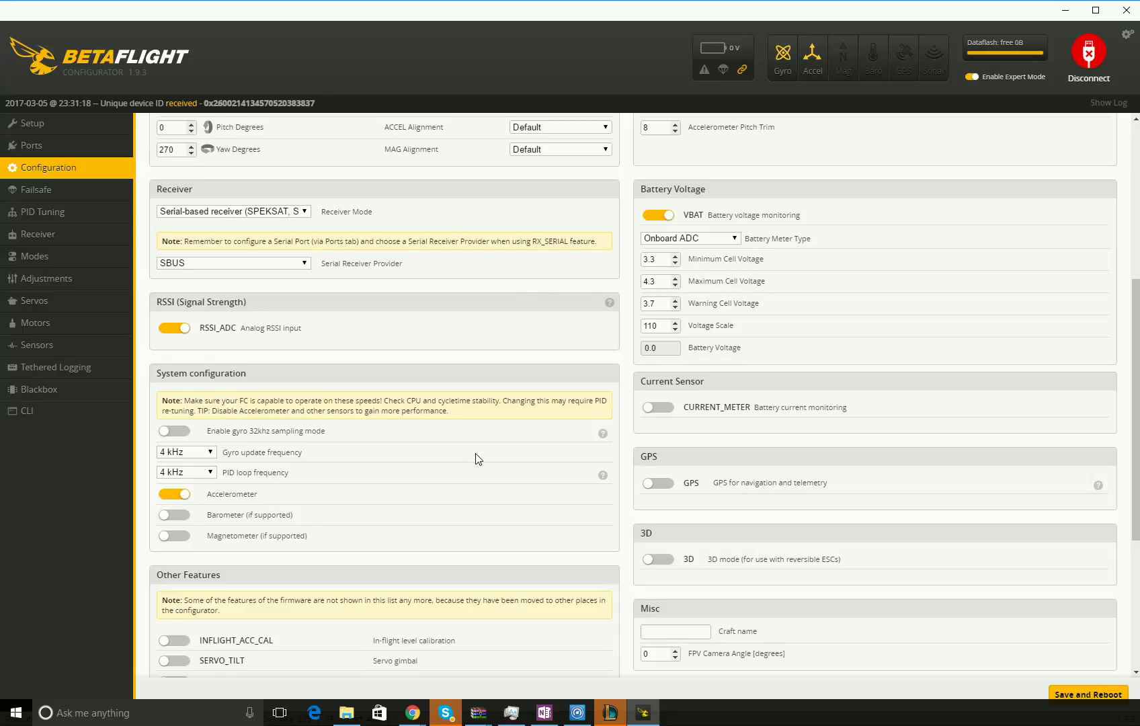
pyautogui.scroll(-4, 475, 460)
pyautogui.scroll(4, 475, 460)
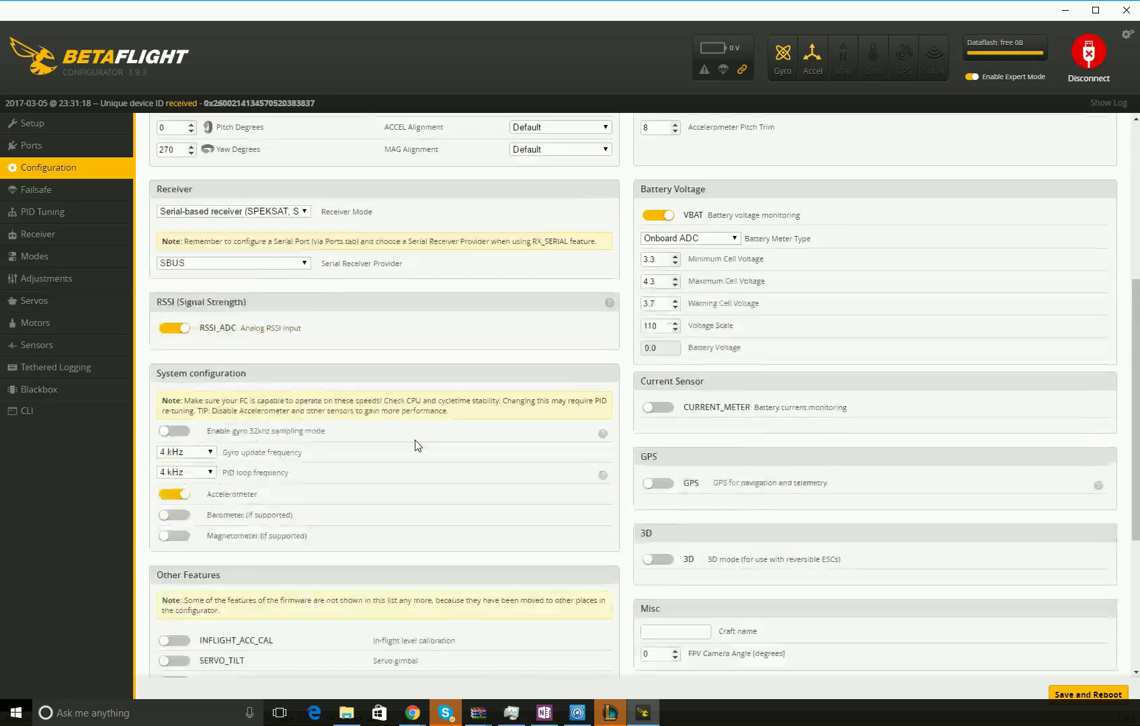
# Step: Review the failsafe stage 2 and channel fallback settings, as well as the receiver's channel readings
pyautogui.click(37, 190)
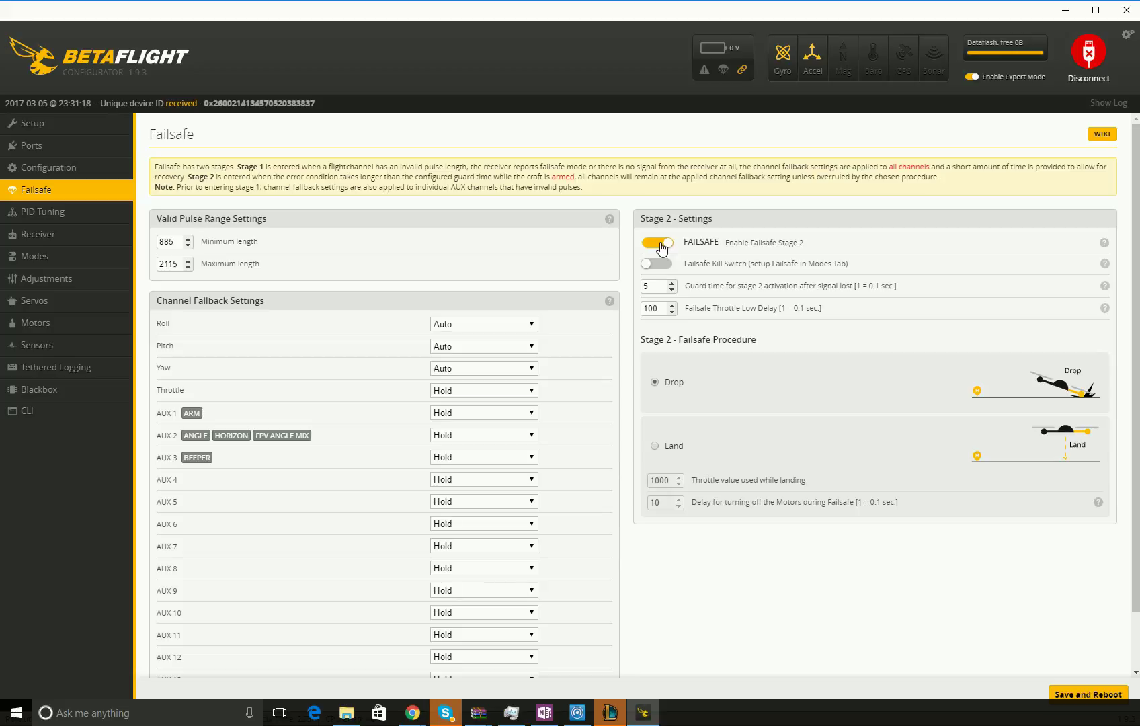
pyautogui.moveTo(449, 395)
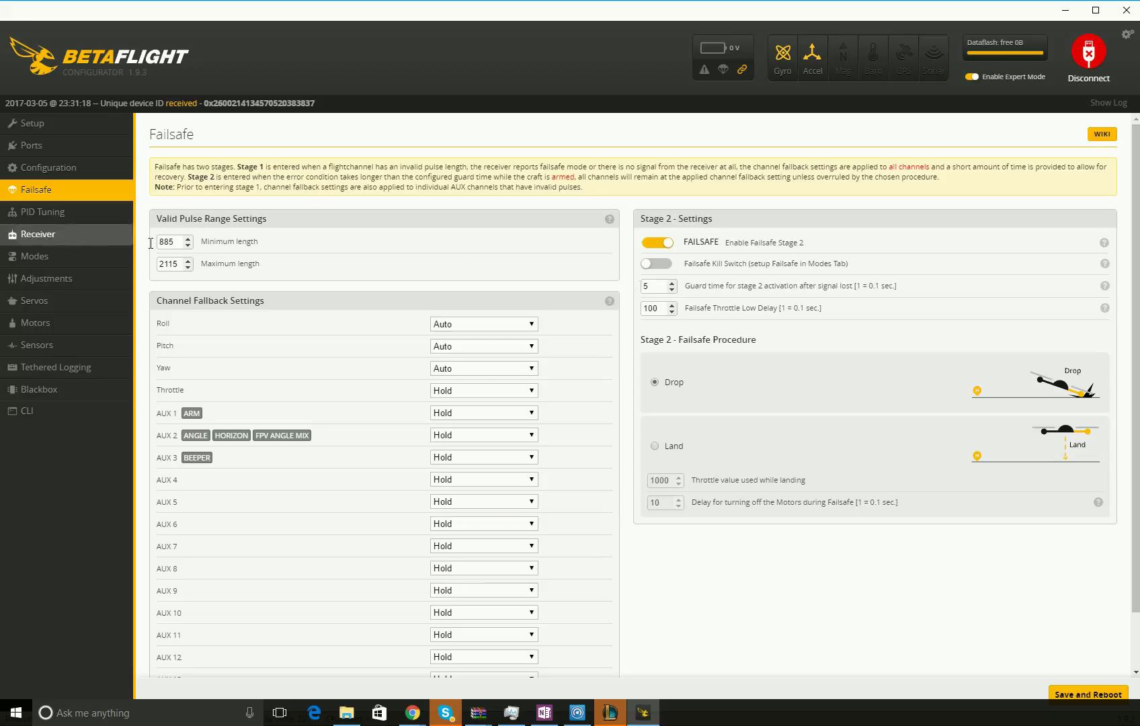
pyautogui.click(42, 235)
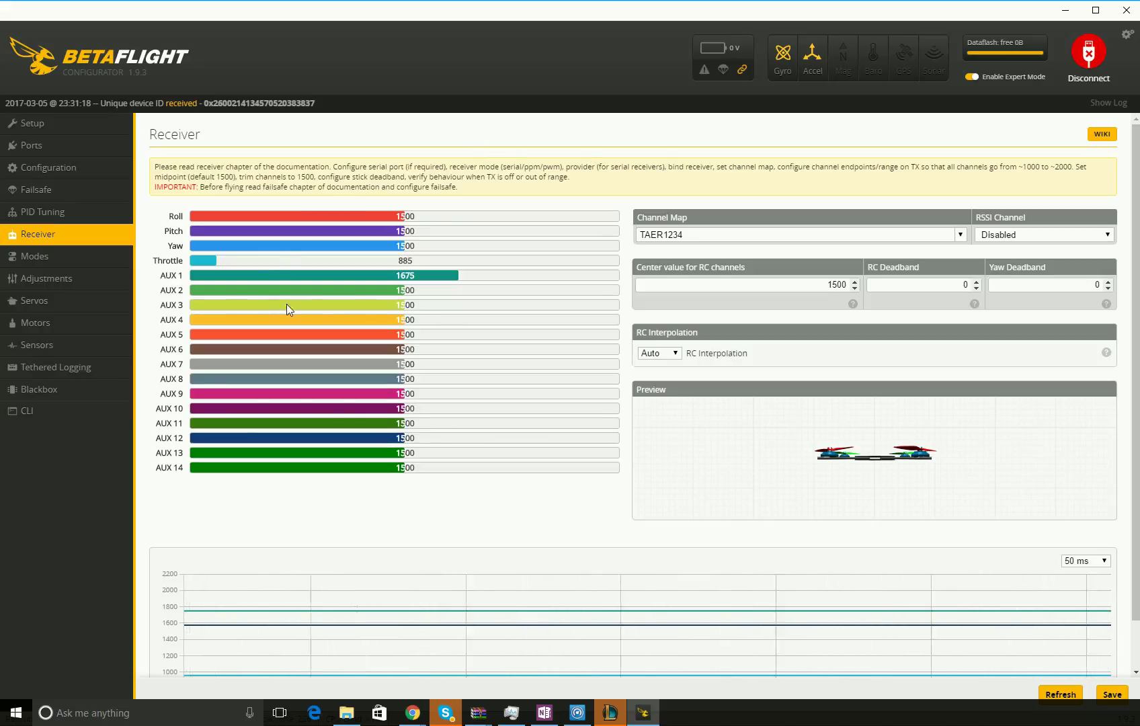
# Step: Examine the AUX channels and activation ranges assigned to the ARM, ANGLE, HORIZON, BEEPER and FPV ANGLE MIX modes
pyautogui.click(35, 257)
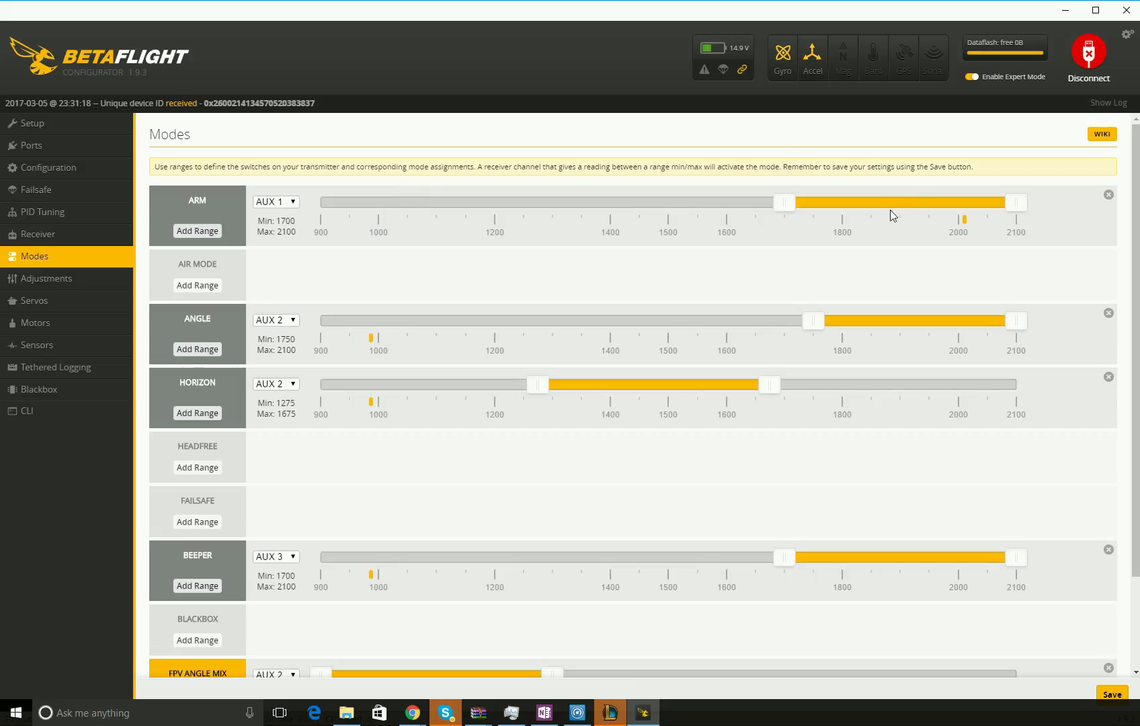
pyautogui.moveTo(890, 205)
pyautogui.mouseDown()
pyautogui.moveTo(825, 205)
pyautogui.moveTo(881, 205)
pyautogui.mouseUp()
pyautogui.scroll(-1, 224, 403)
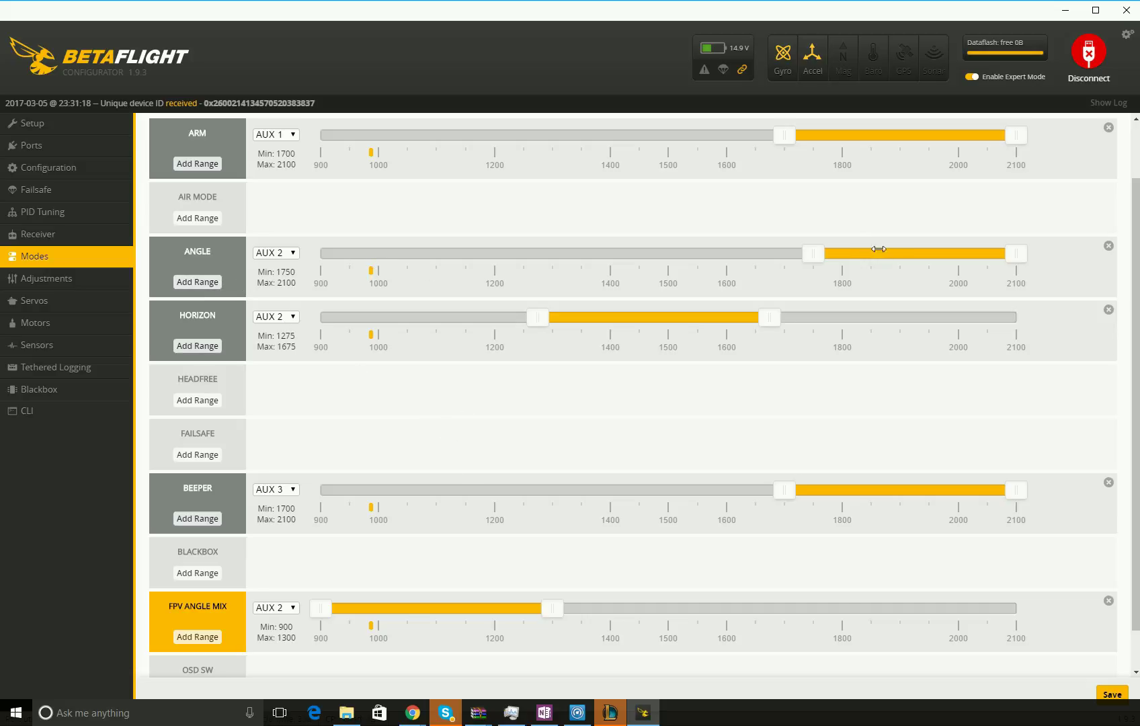
pyautogui.moveTo(878, 252)
pyautogui.mouseDown()
pyautogui.moveTo(382, 280)
pyautogui.moveTo(909, 267)
pyautogui.mouseUp()
pyautogui.click(292, 490)
pyautogui.click(288, 491)
pyautogui.scroll(1, 327, 583)
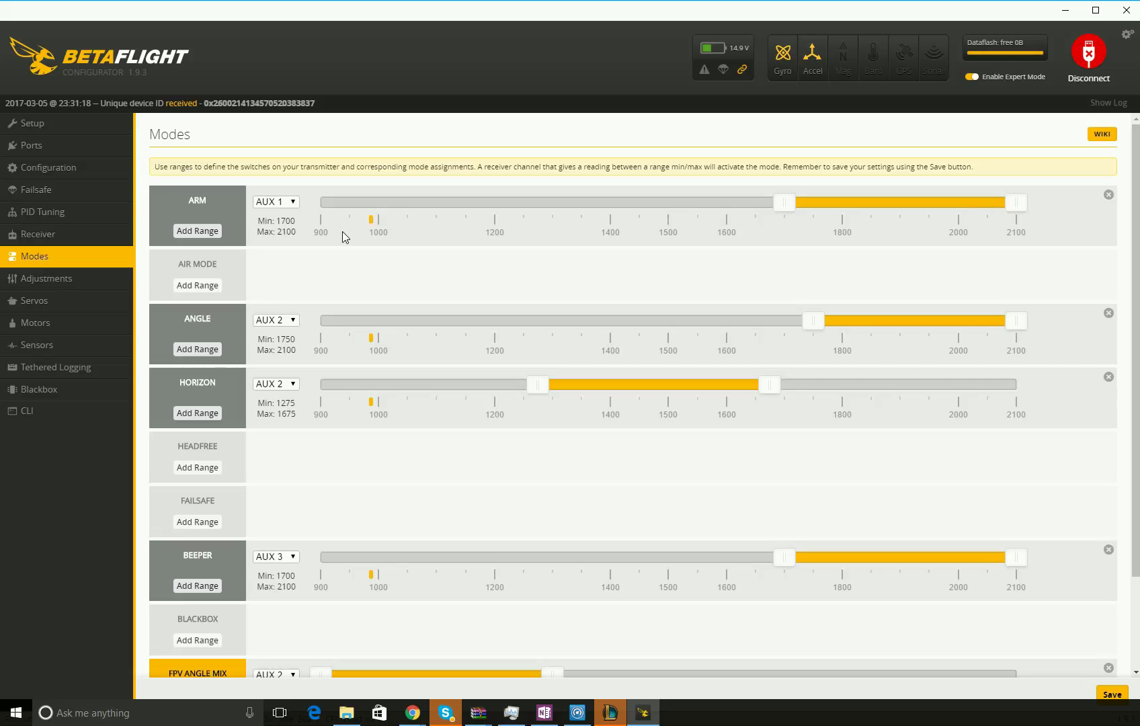
pyautogui.scroll(-2, 372, 455)
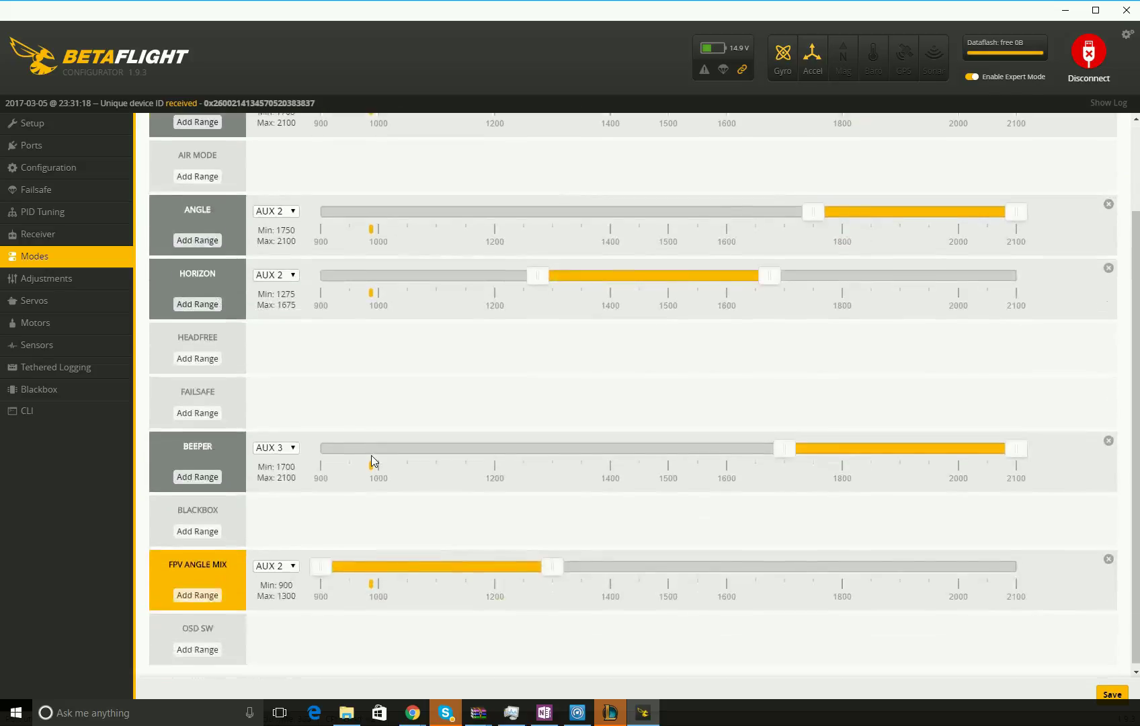
pyautogui.scroll(2, 535, 505)
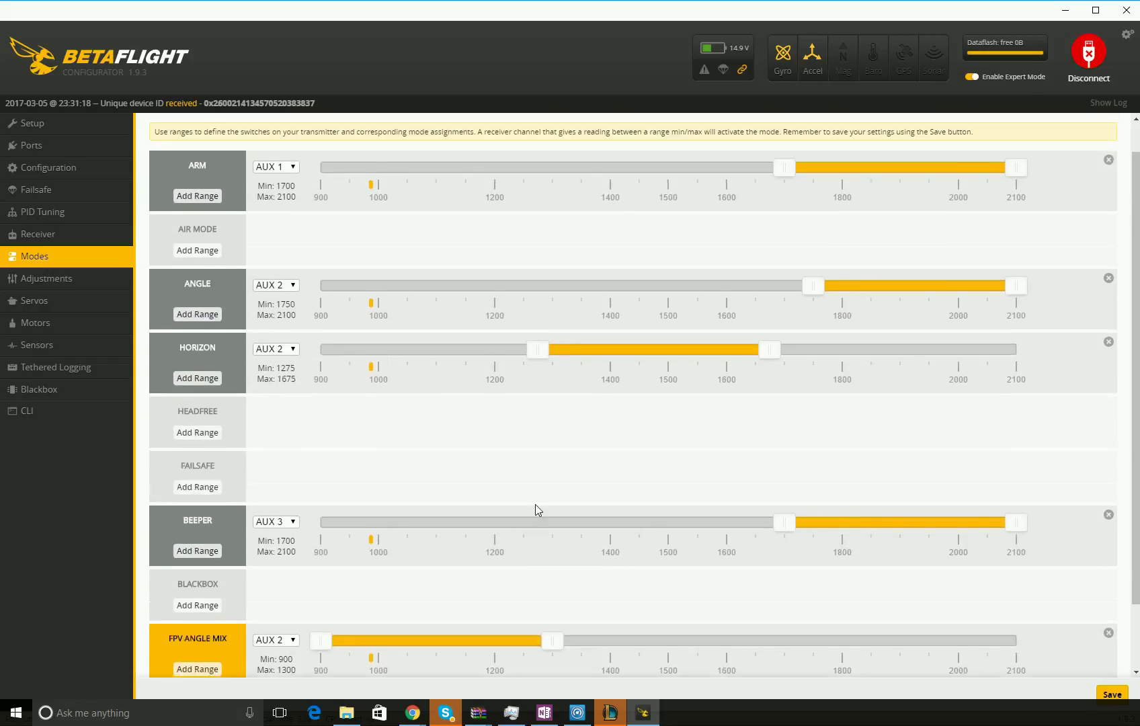
pyautogui.scroll(1, 536, 505)
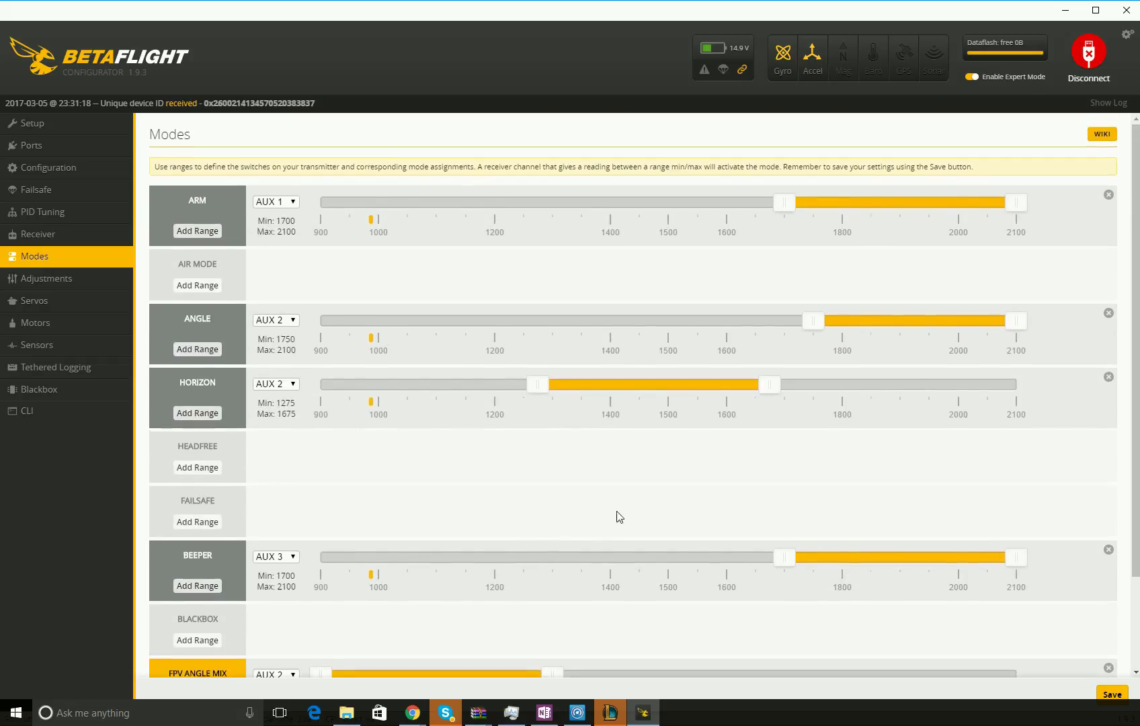
# Step: Check the mode assignments once more and save them to the flight controller
pyautogui.scroll(-2, 618, 517)
pyautogui.scroll(2, 618, 517)
pyautogui.scroll(-2, 463, 499)
pyautogui.scroll(2, 457, 501)
pyautogui.scroll(-2, 522, 484)
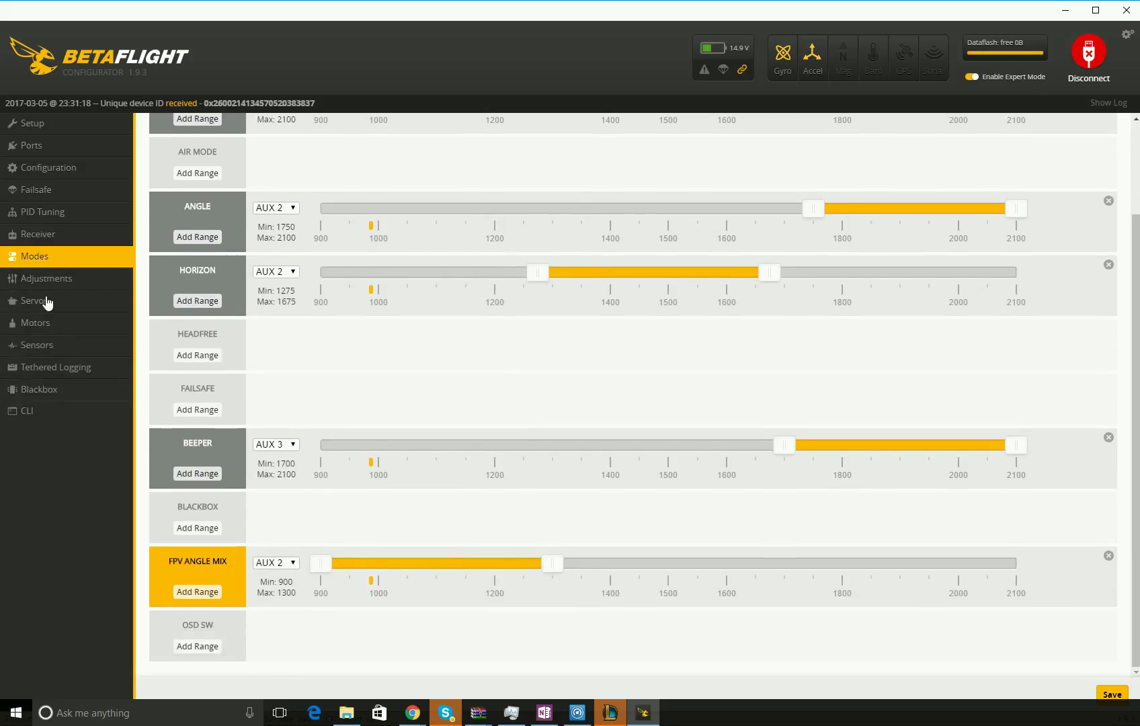
pyautogui.click(1112, 695)
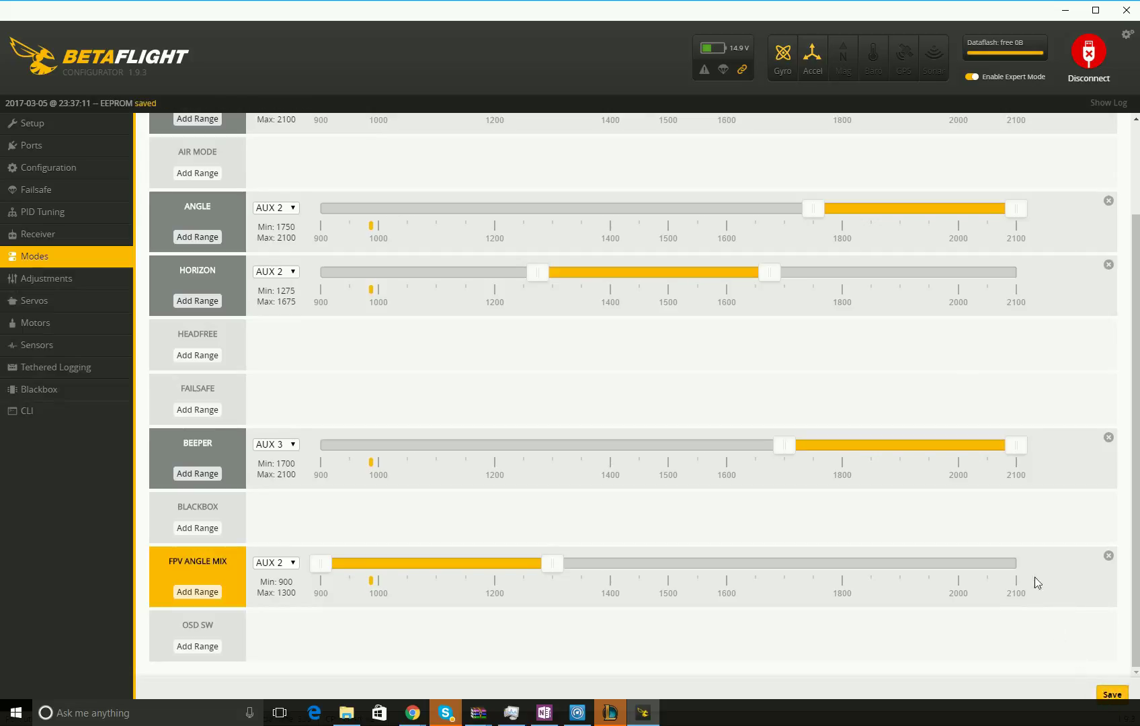
pyautogui.scroll(3, 564, 526)
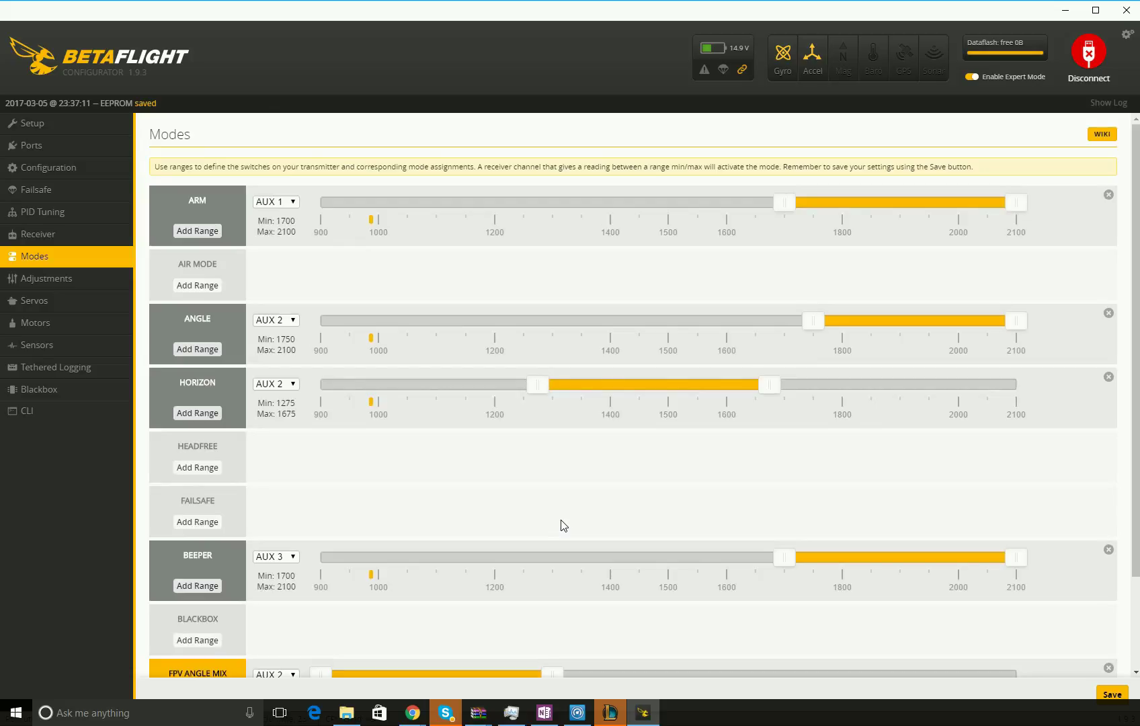
pyautogui.scroll(-2, 564, 525)
pyautogui.scroll(2, 570, 499)
pyautogui.scroll(-2, 569, 509)
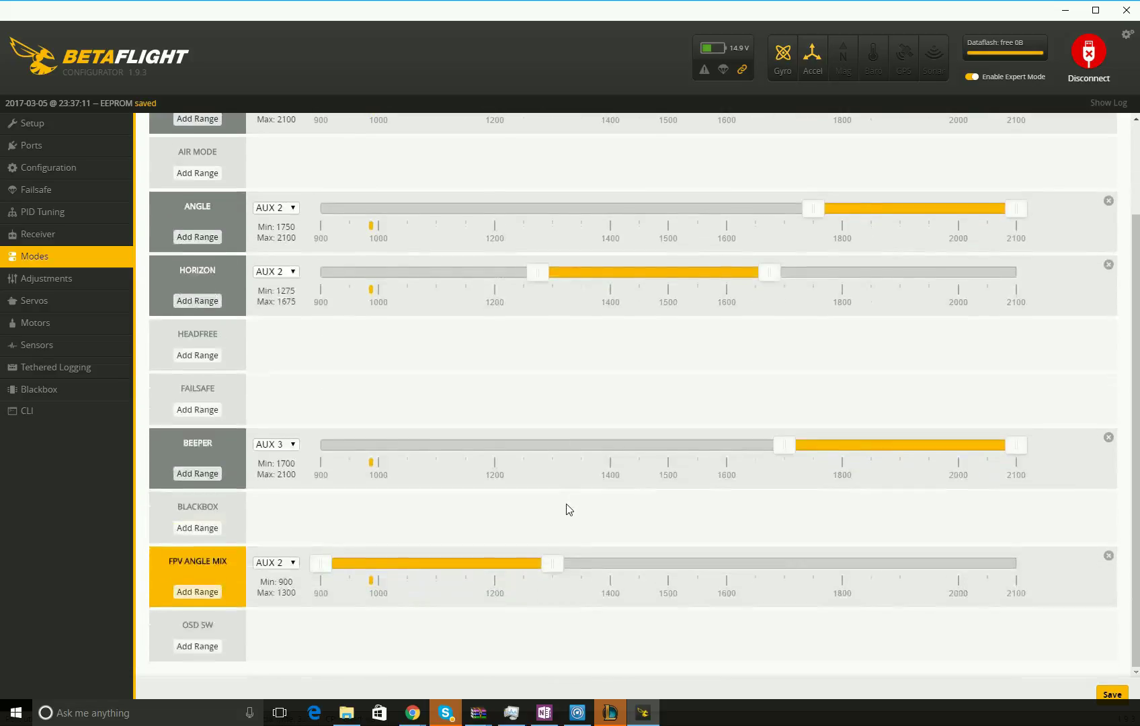
pyautogui.scroll(2, 569, 509)
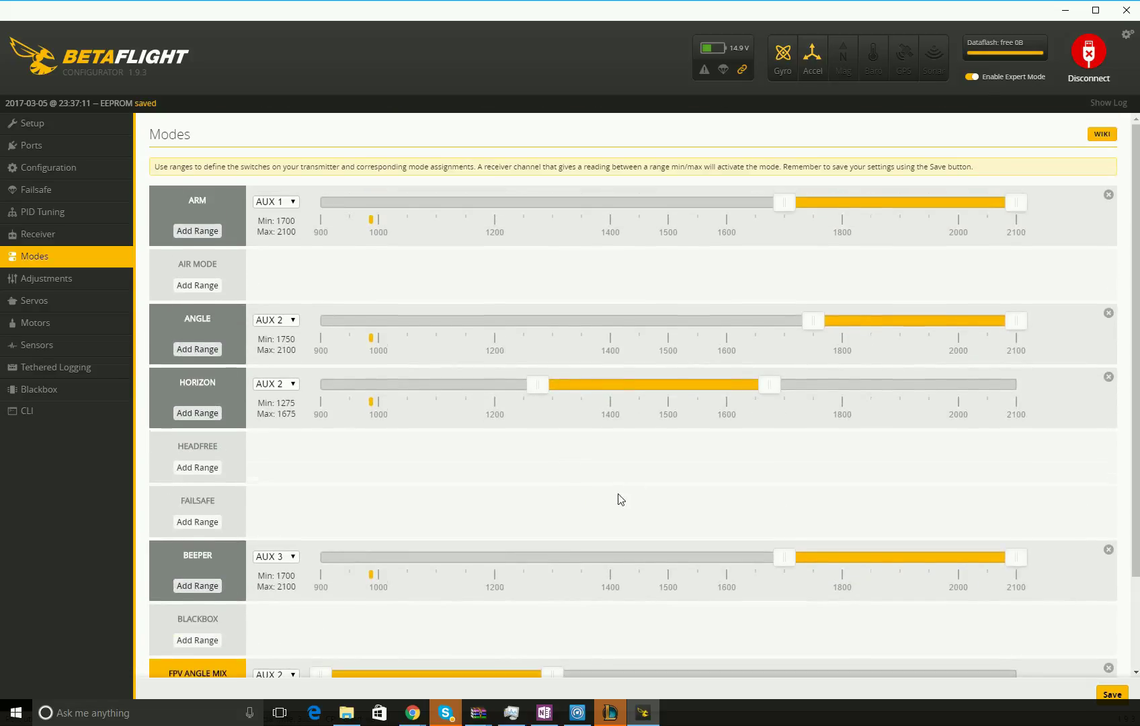